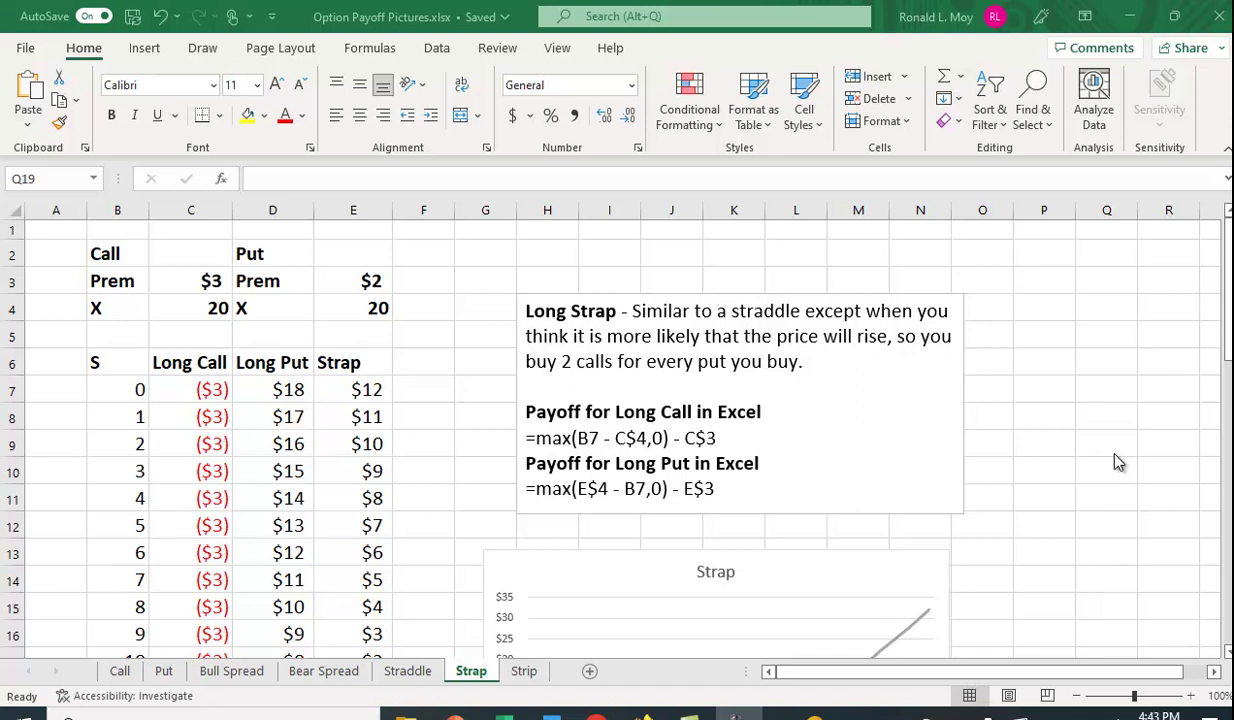
Inspect the first-row formulas of the Long Call, Long Put and Strap columns in cells C7, D7 and E7
click(201, 390)
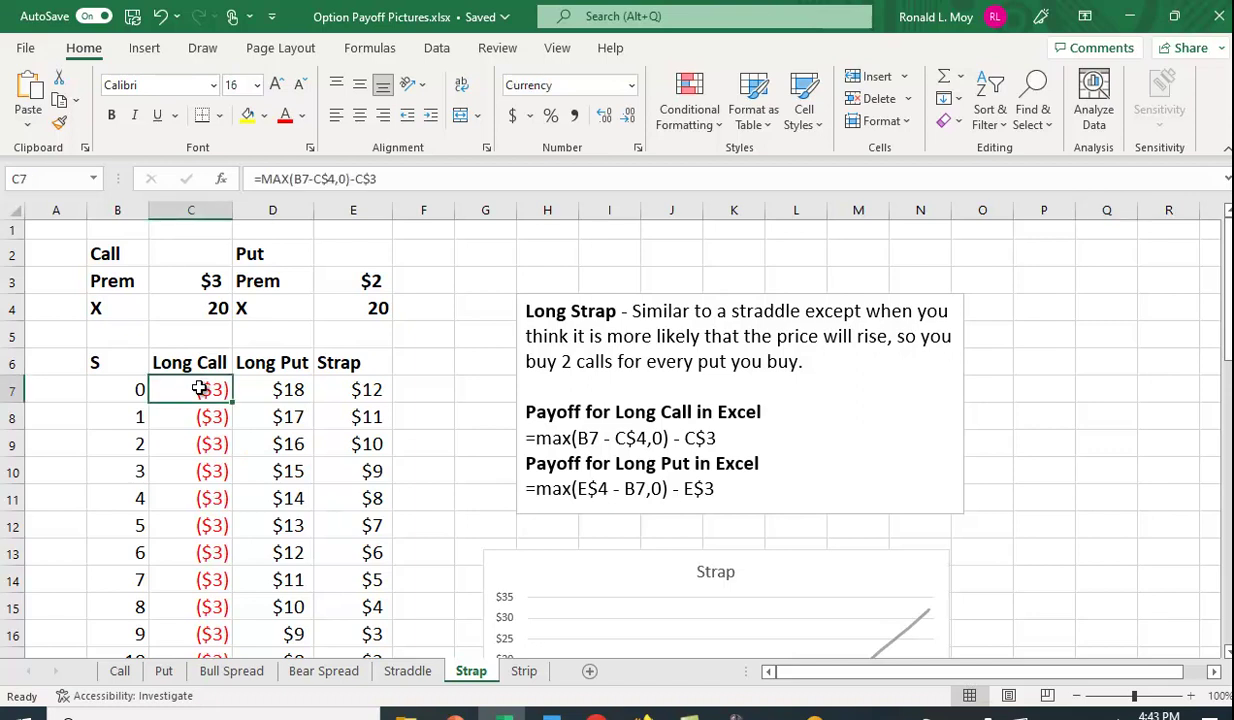
click(288, 391)
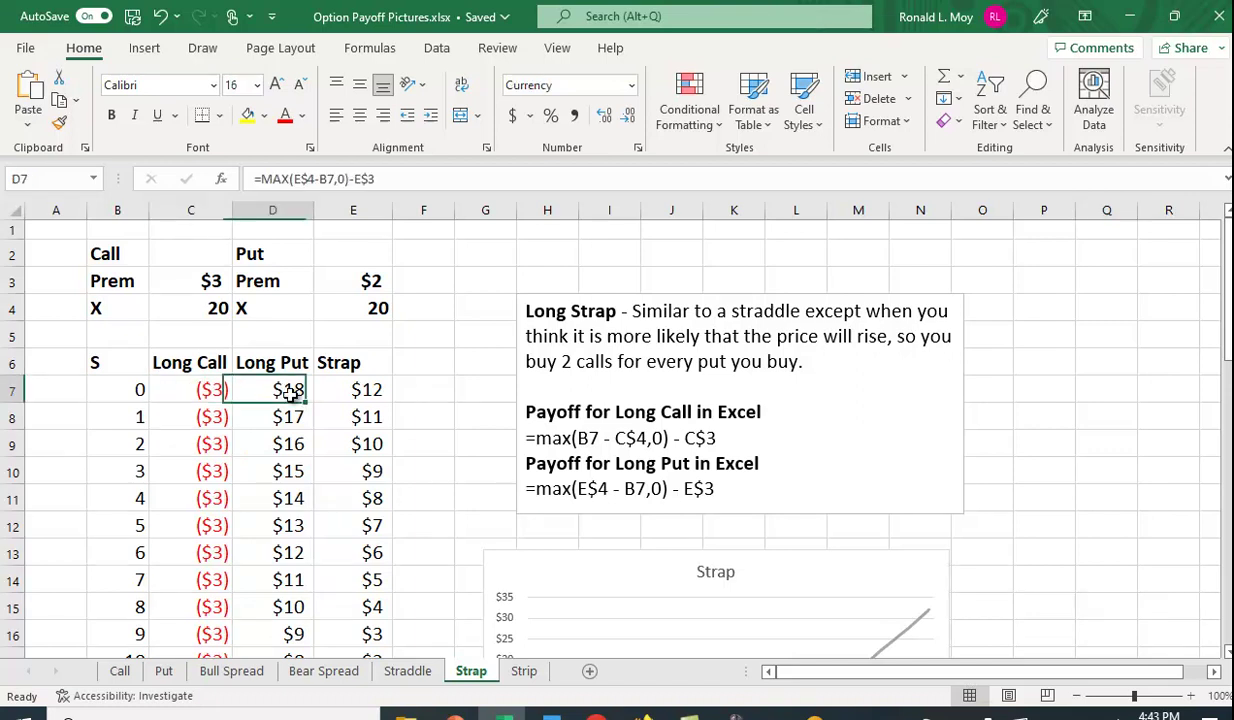
click(367, 392)
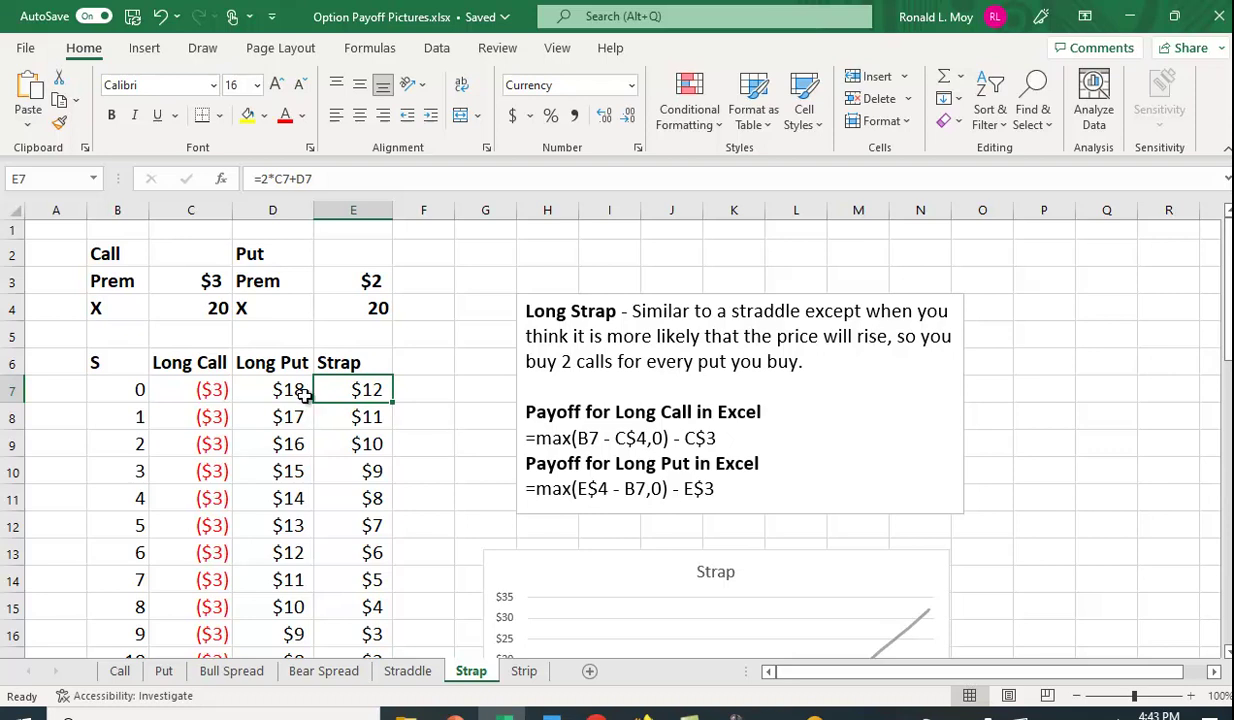
Review the Strap payoff chart against the call and put premiums and strike prices on the Strap sheet
scroll(612, 418, down, 2)
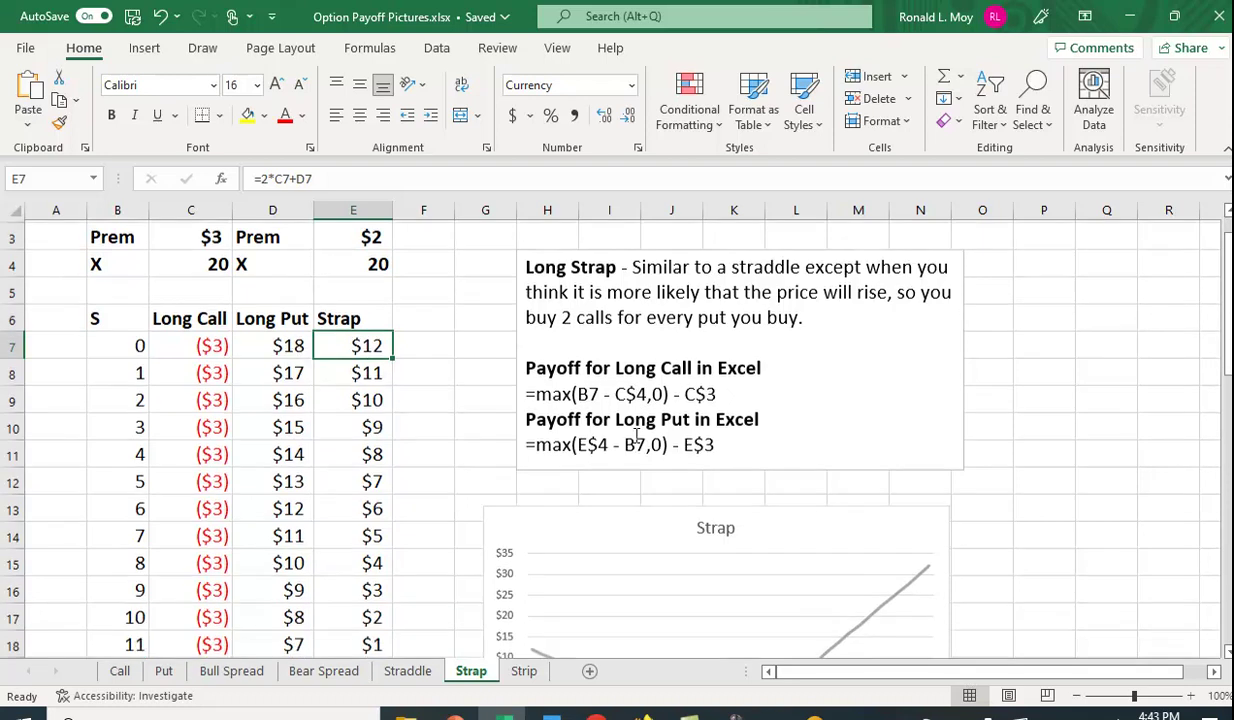
scroll(634, 440, down, 1)
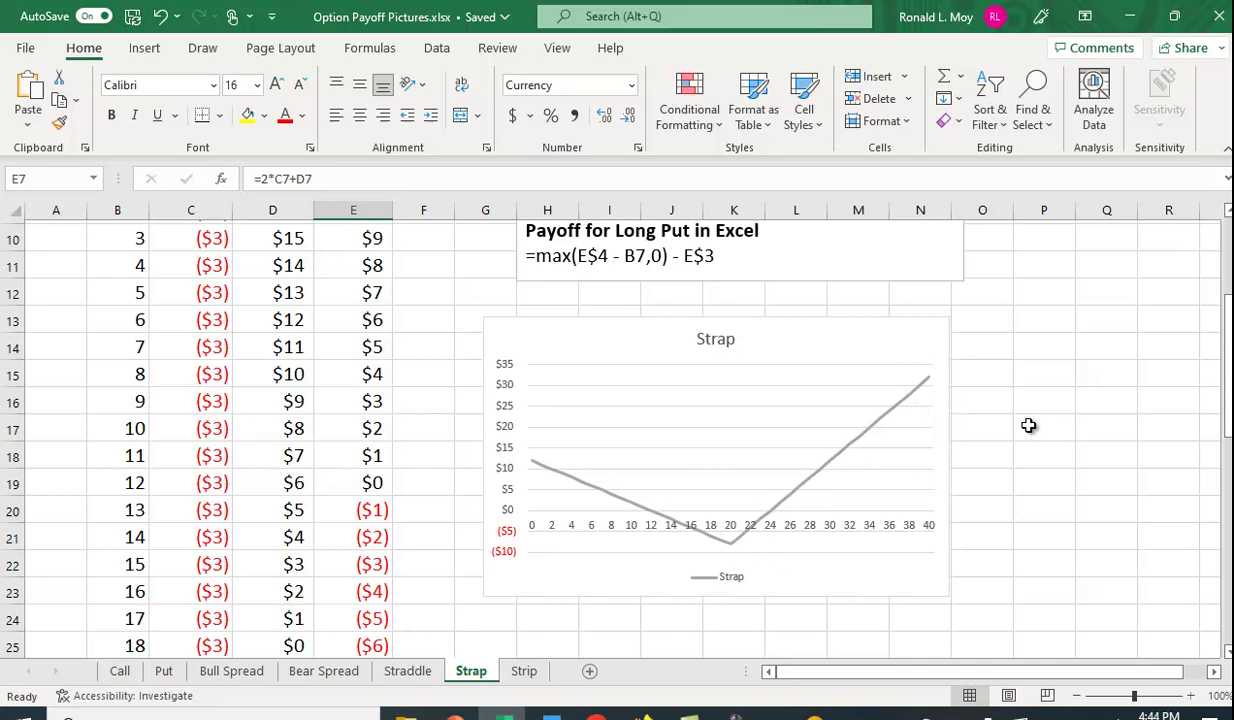
scroll(1060, 441, up, 2)
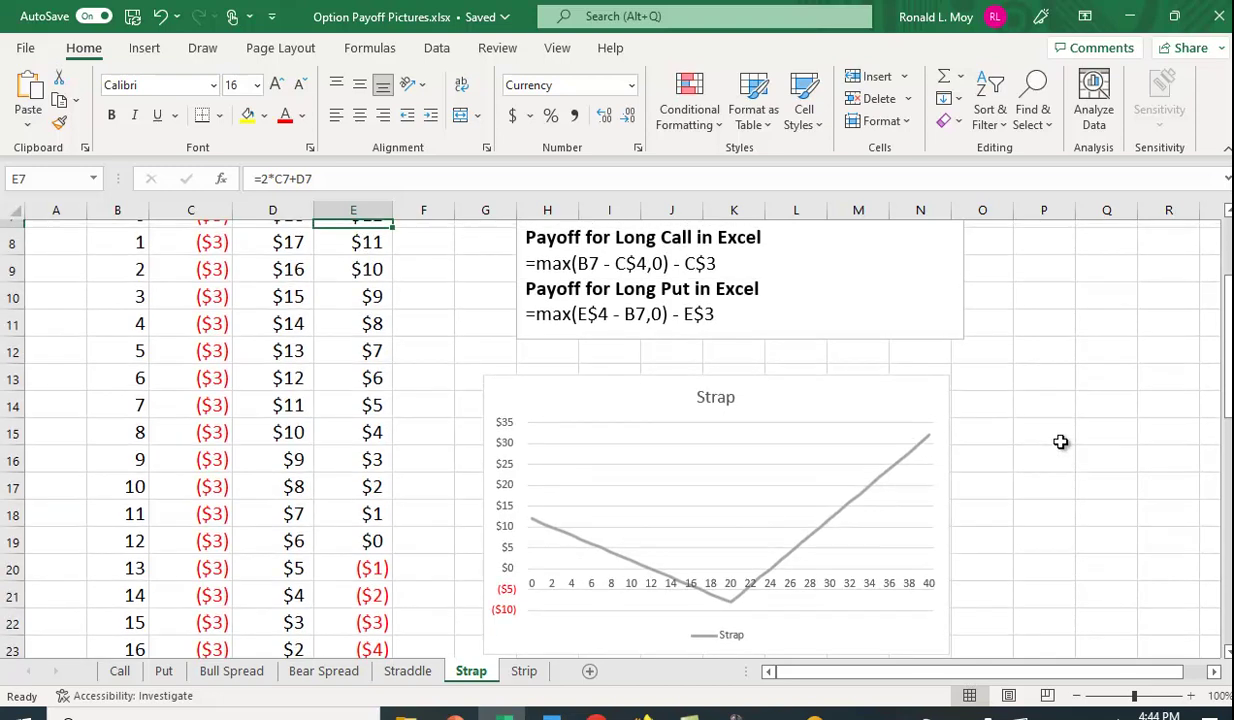
scroll(1060, 441, up, 2)
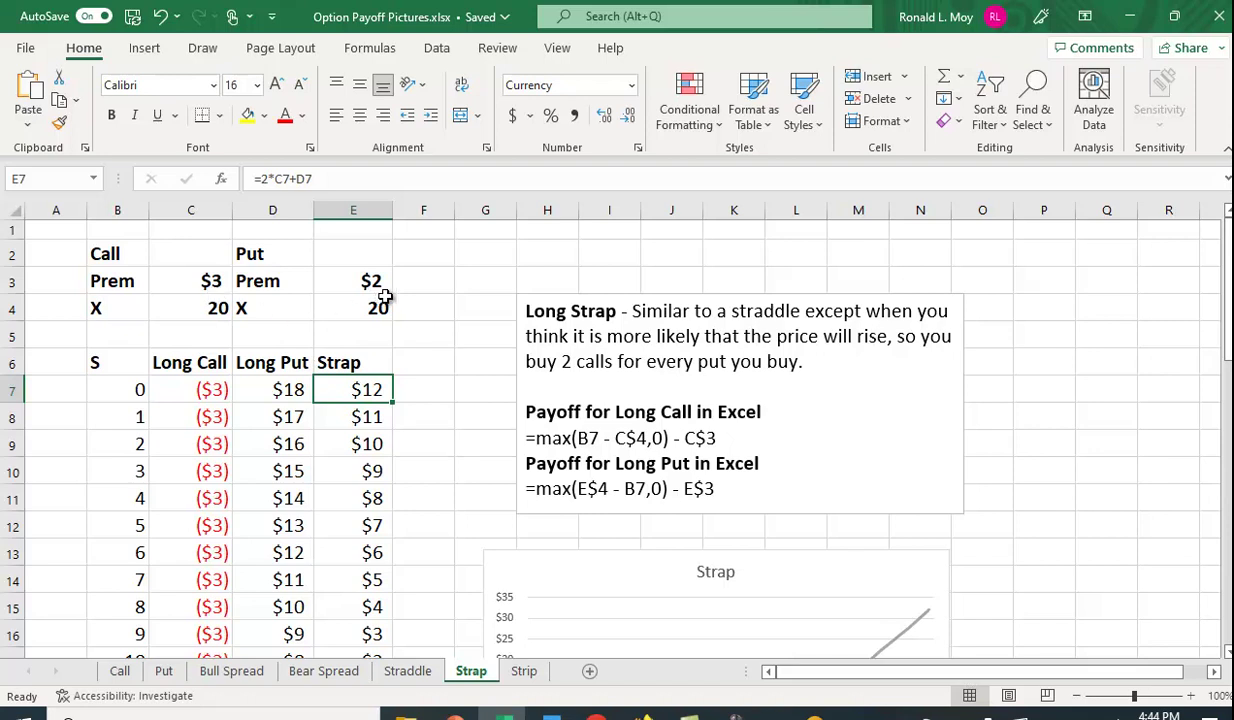
scroll(1103, 453, down, 3)
scroll(1103, 453, down, 1)
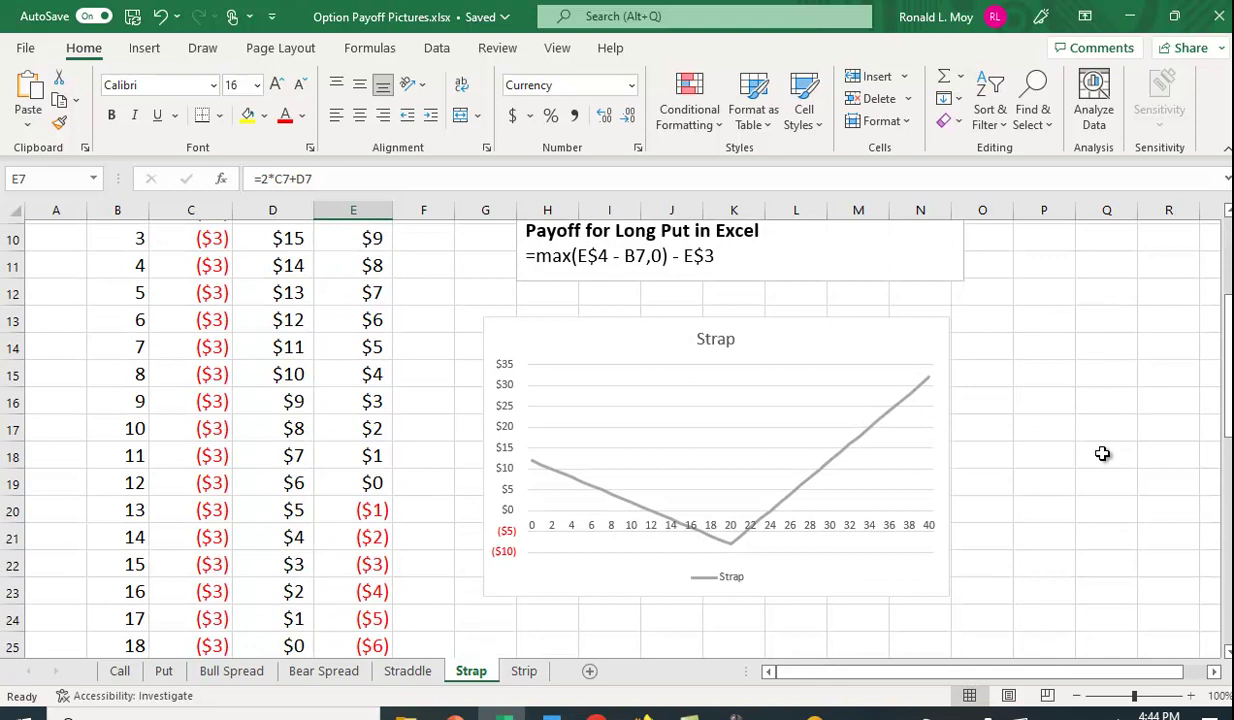
scroll(1103, 453, up, 2)
scroll(1103, 453, down, 2)
Check the Strap chart's payoff at stock price 20 and where the line crosses zero
mouse_move(737, 546)
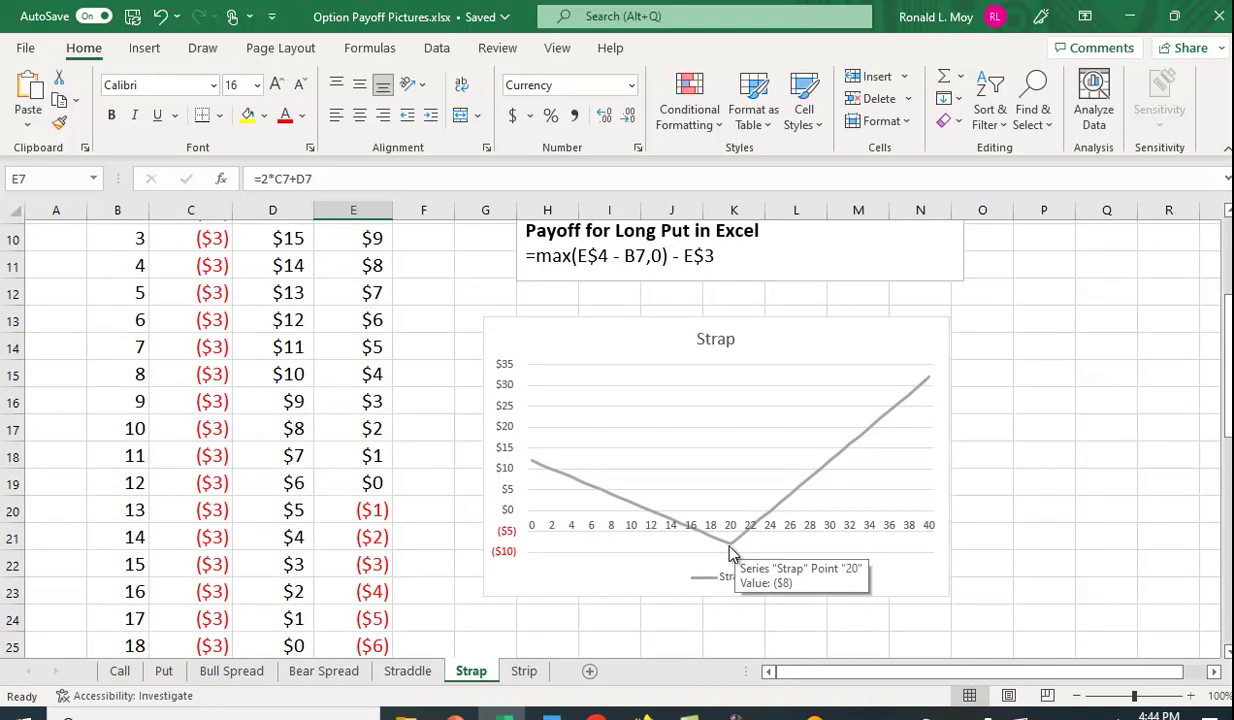
mouse_move(672, 524)
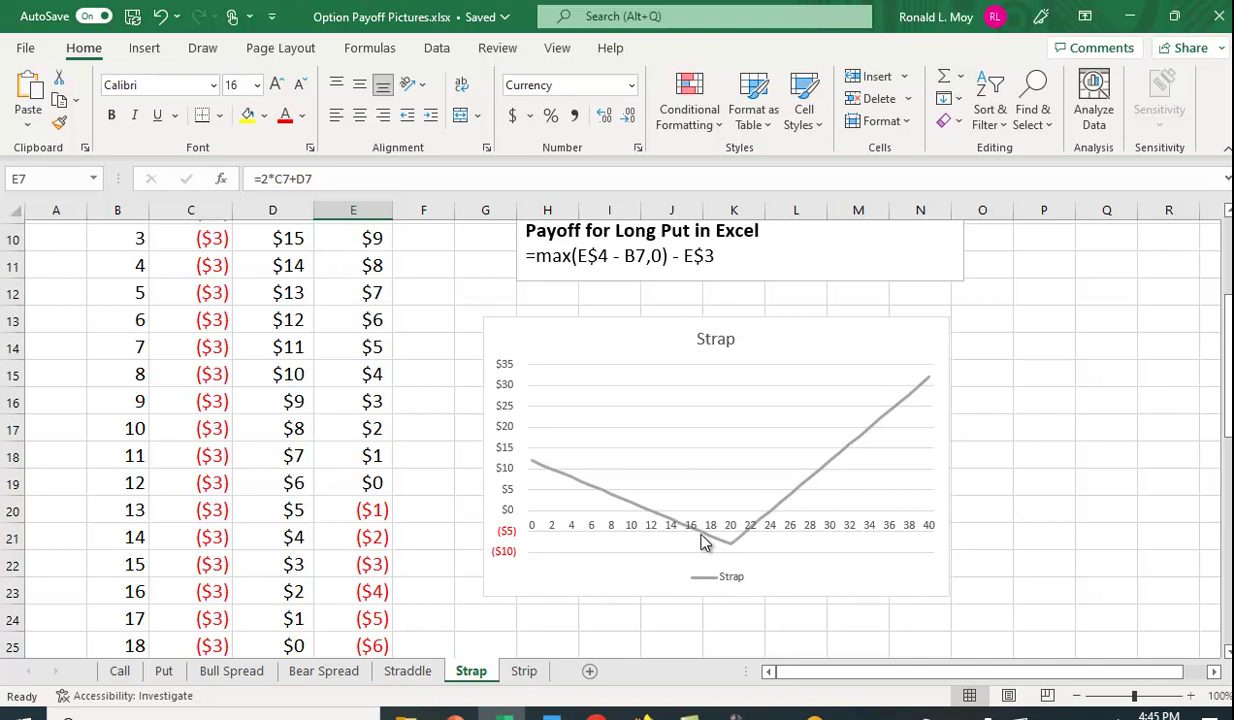
scroll(737, 474, up, 1)
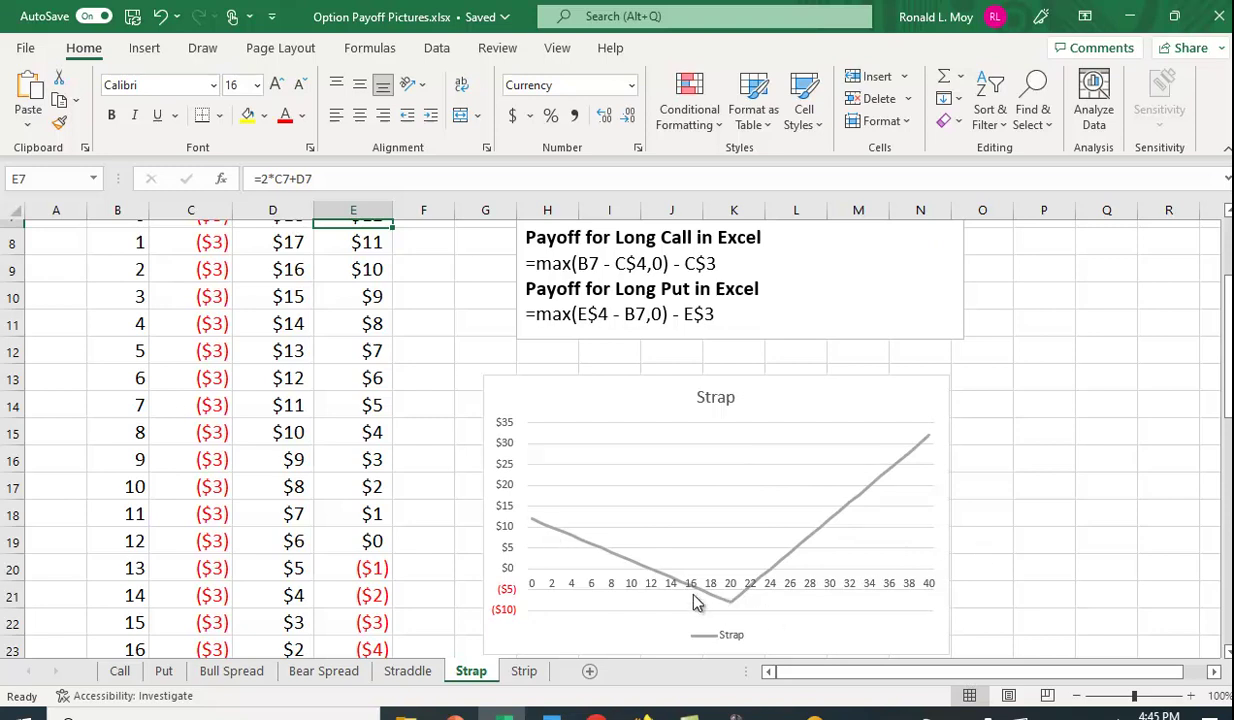
mouse_move(558, 537)
scroll(1044, 507, down, 2)
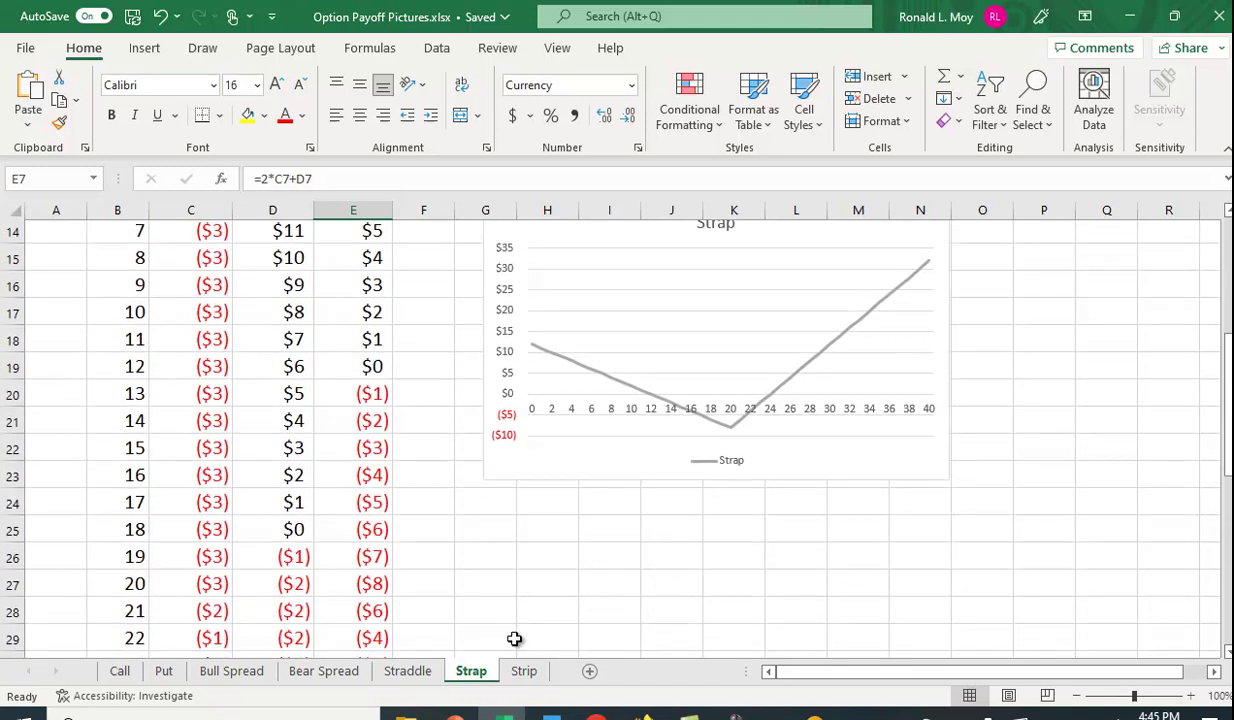
Open the Strip sheet and examine the Long Strip description, the option inputs and the payoff chart
click(523, 672)
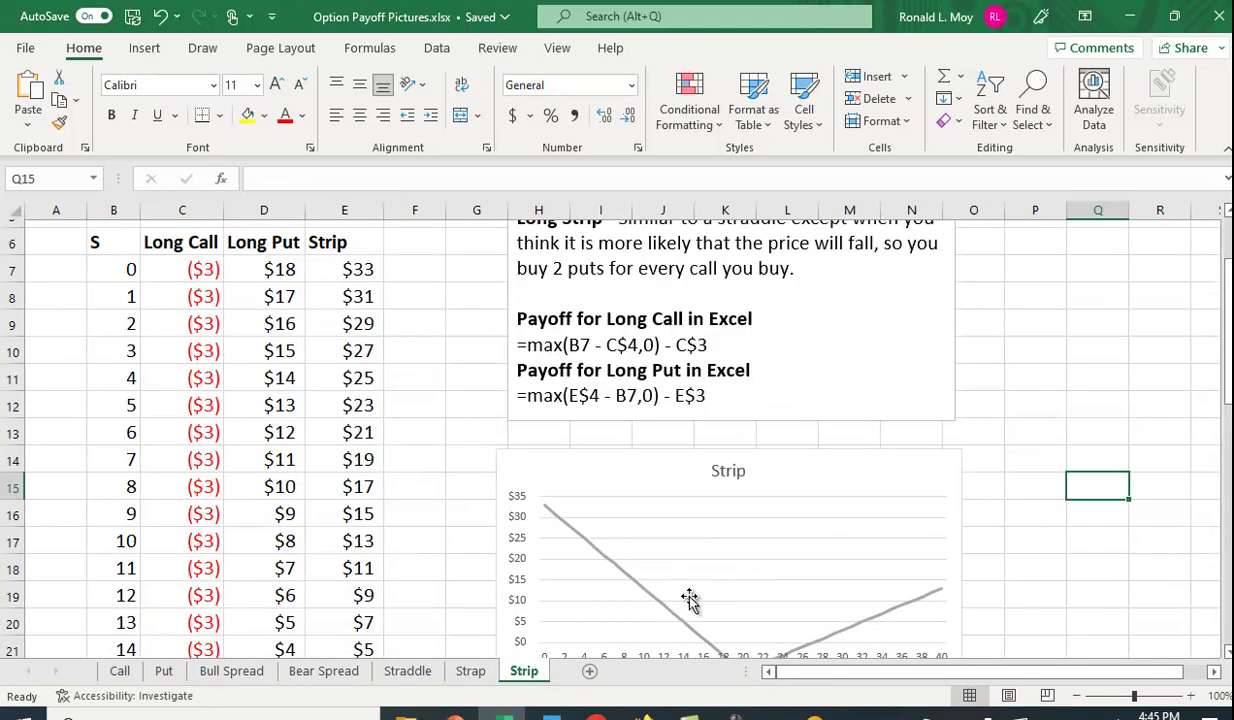
scroll(1019, 532, up, 2)
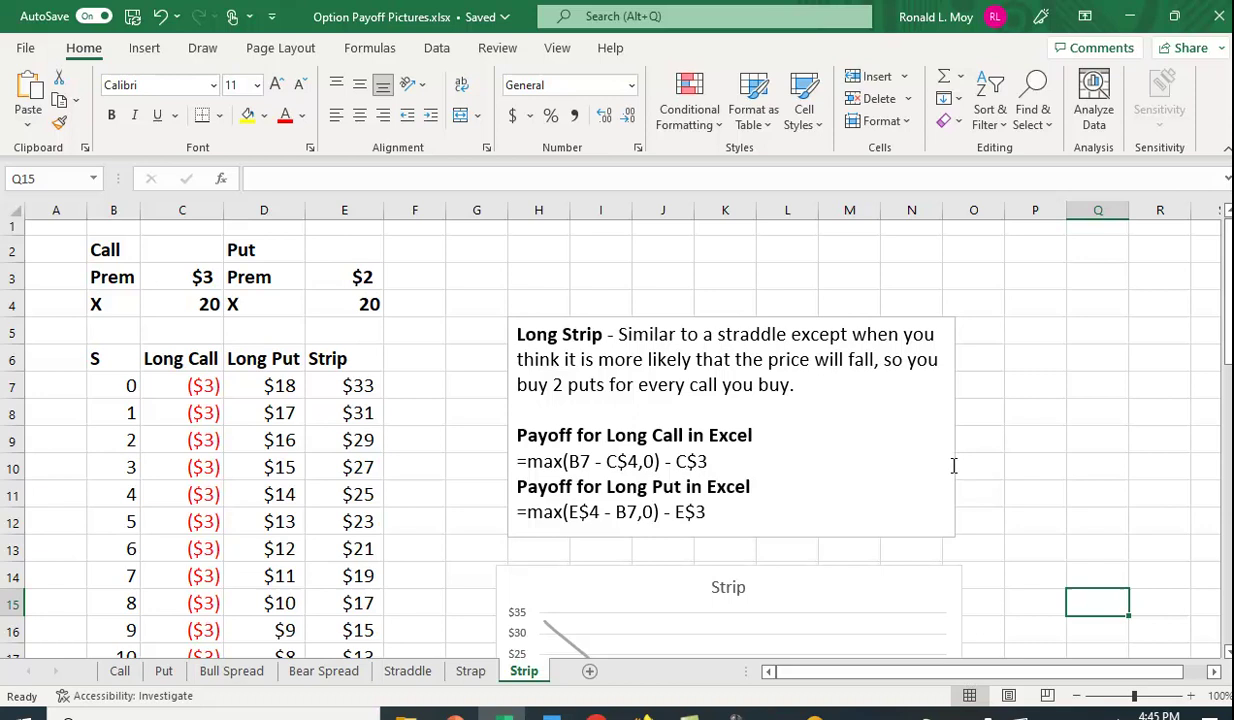
scroll(960, 468, down, 2)
scroll(953, 467, down, 1)
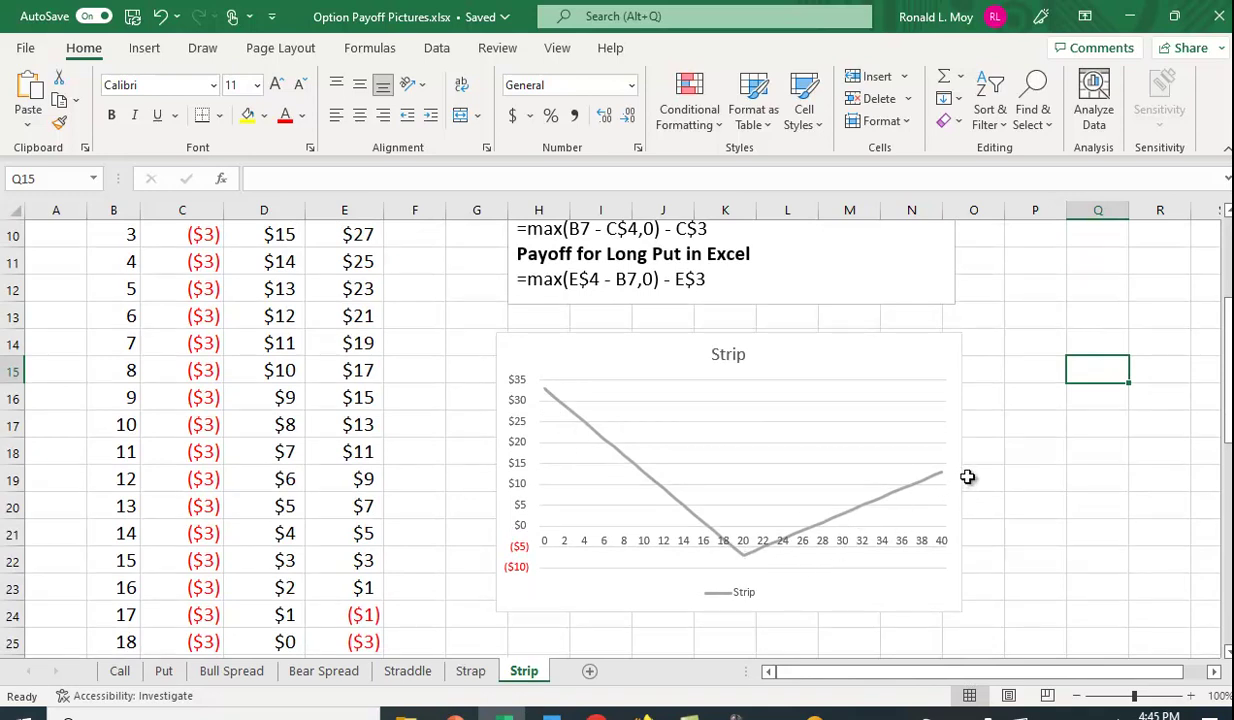
scroll(968, 477, up, 3)
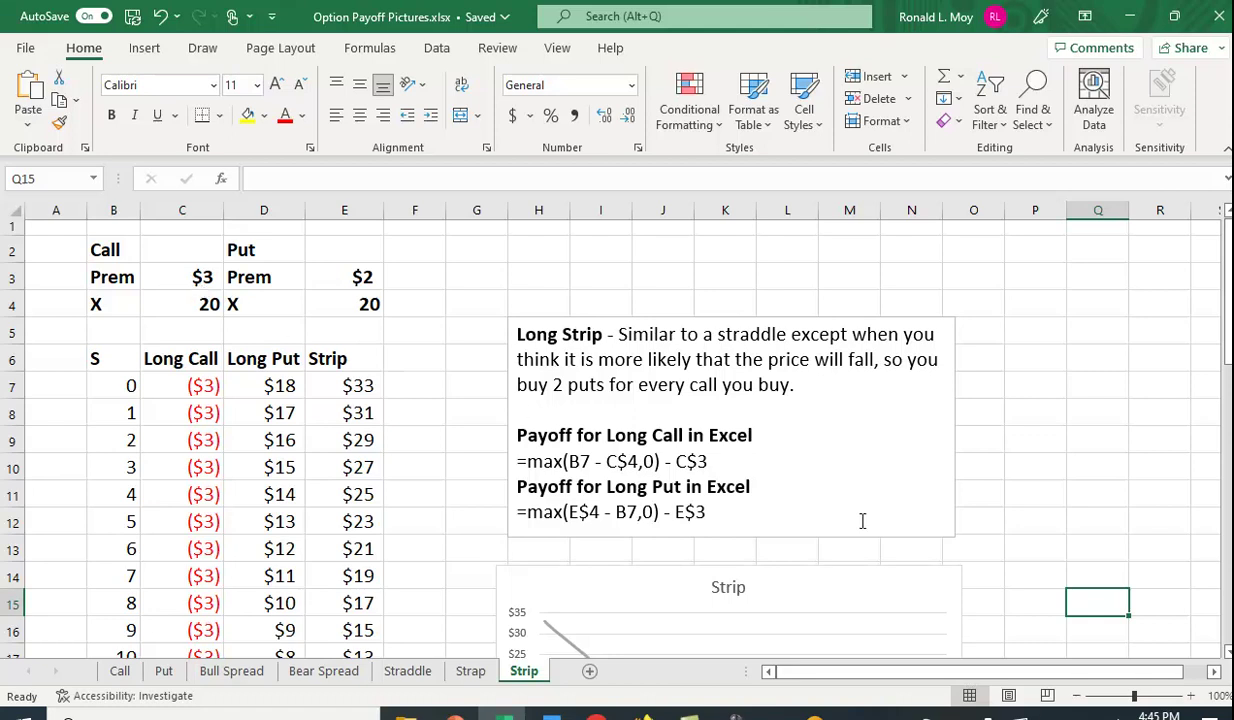
scroll(1065, 512, down, 2)
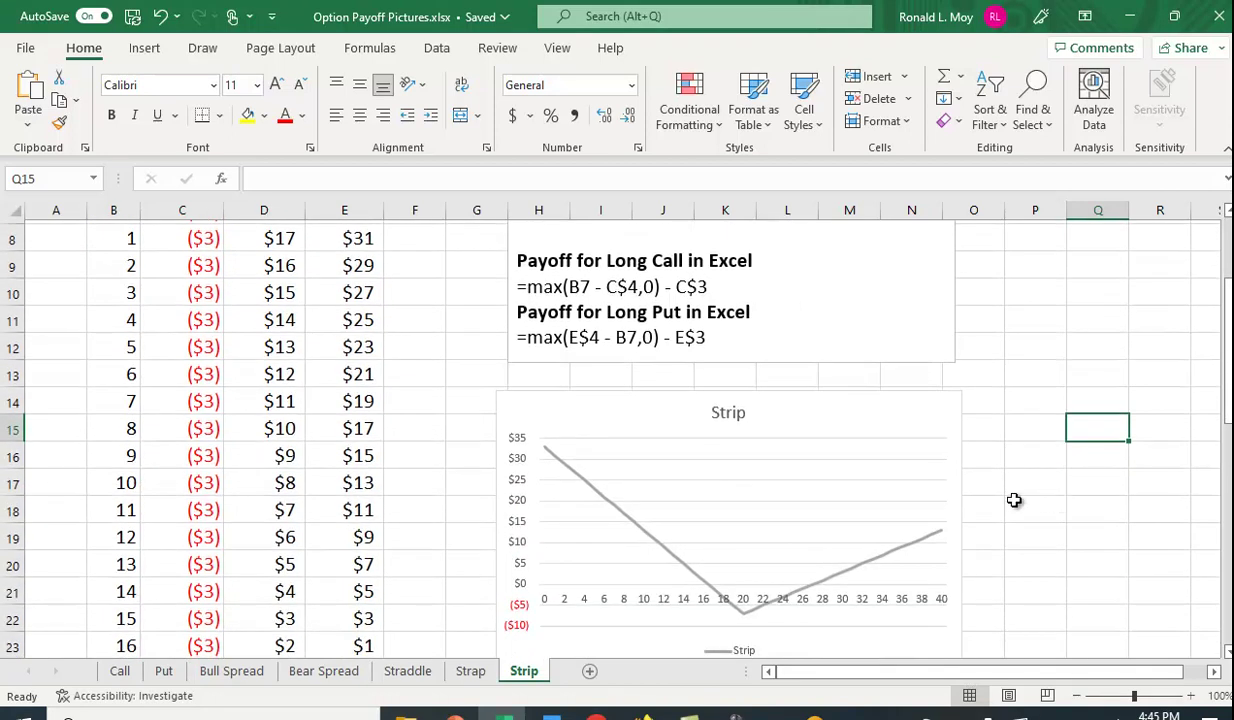
Check the Strip chart's payoff at stock price 20 and its zero crossings, and compare them with the option premiums and strategy description
mouse_move(750, 622)
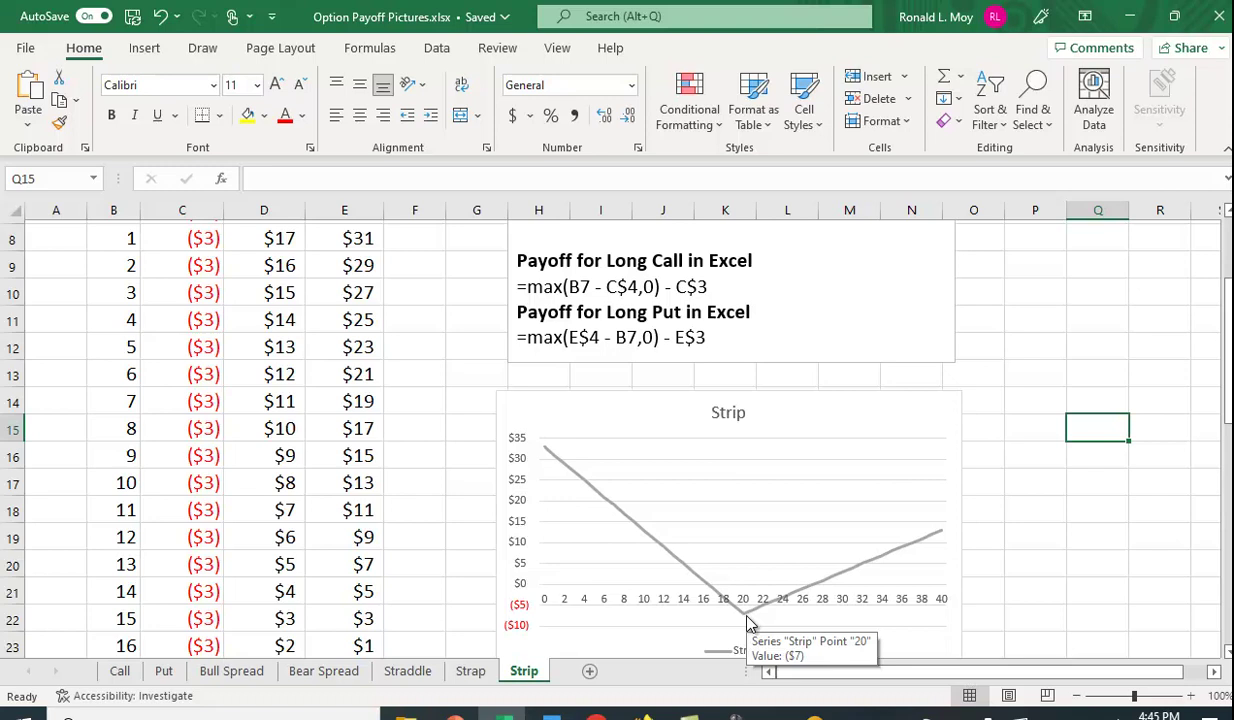
mouse_move(818, 594)
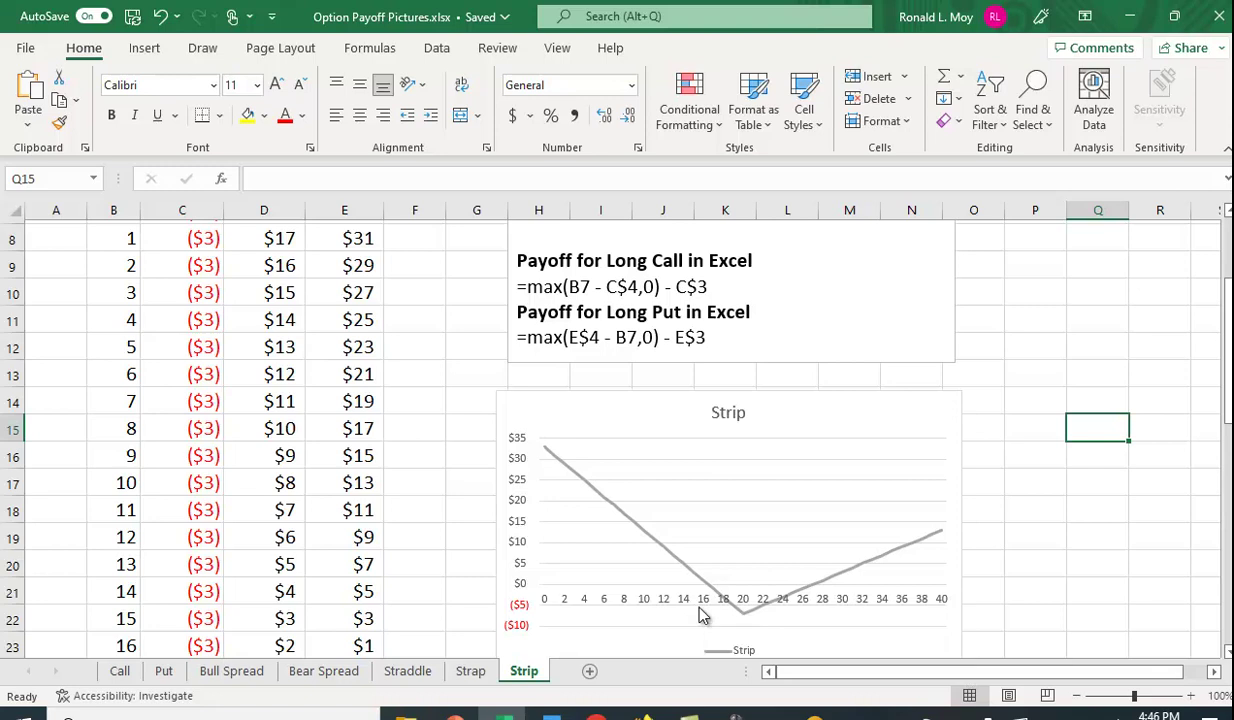
mouse_move(716, 593)
scroll(1040, 578, up, 2)
scroll(1040, 578, up, 1)
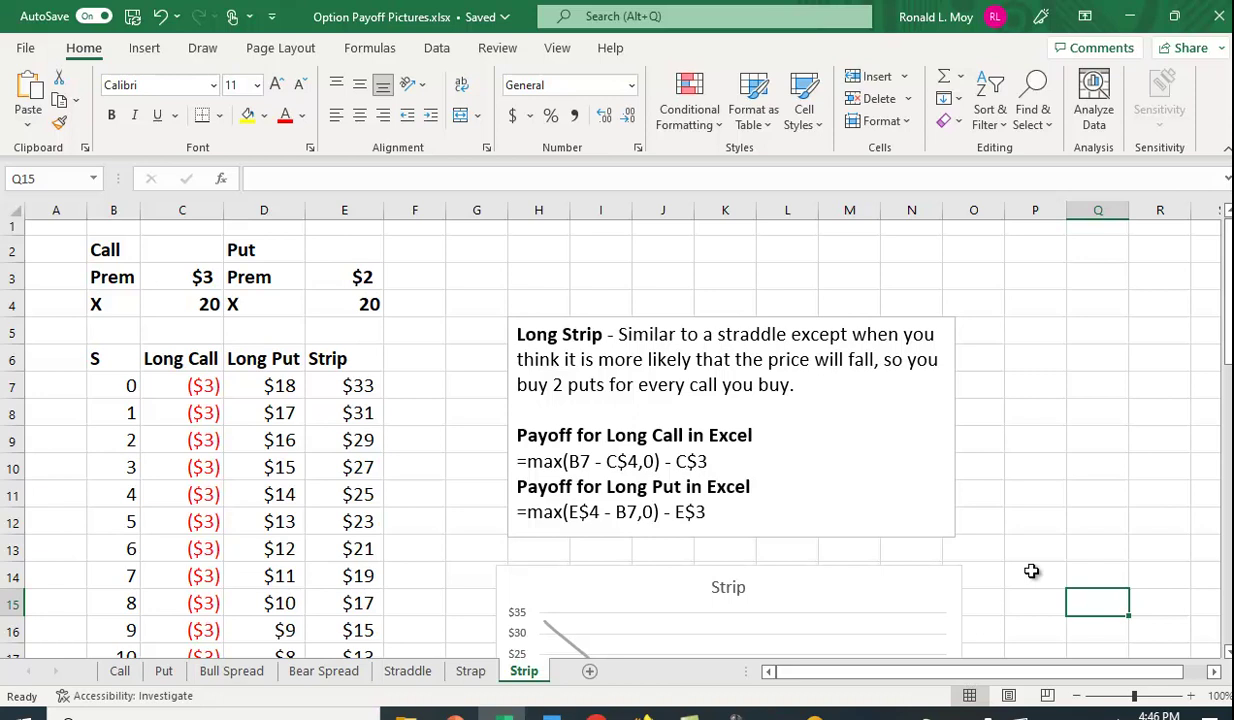
scroll(1120, 460, down, 3)
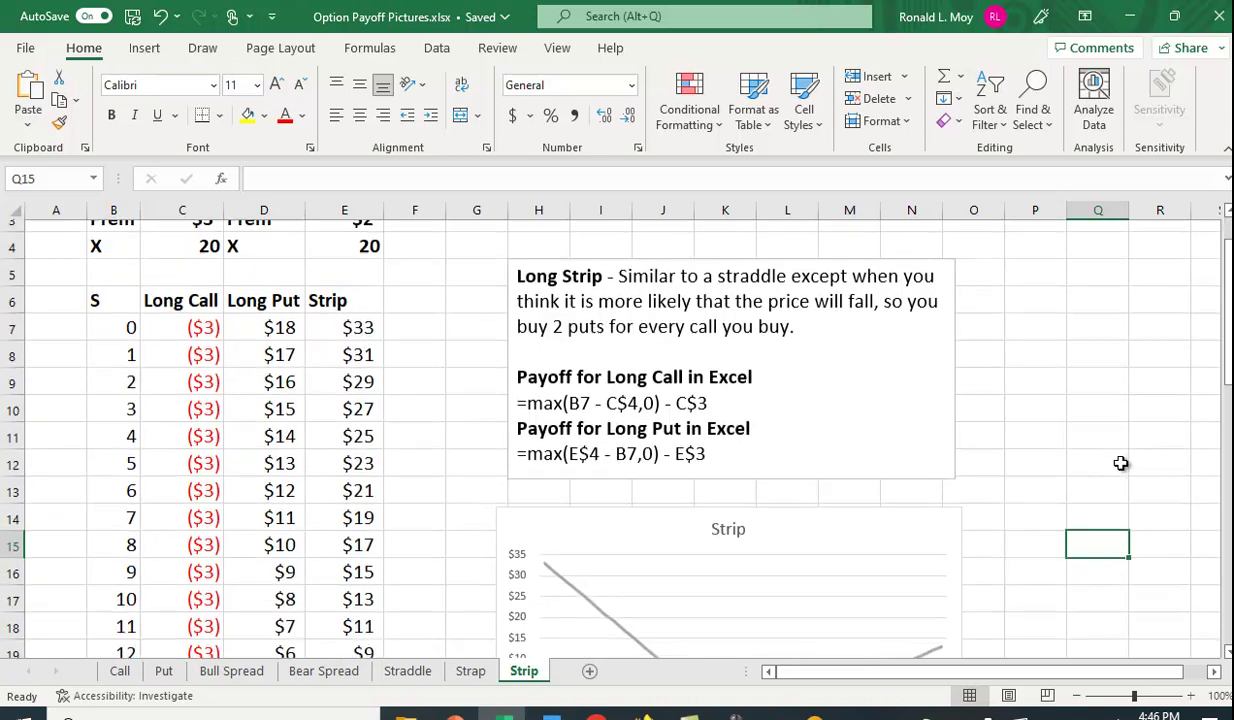
scroll(1116, 464, up, 2)
scroll(955, 450, down, 3)
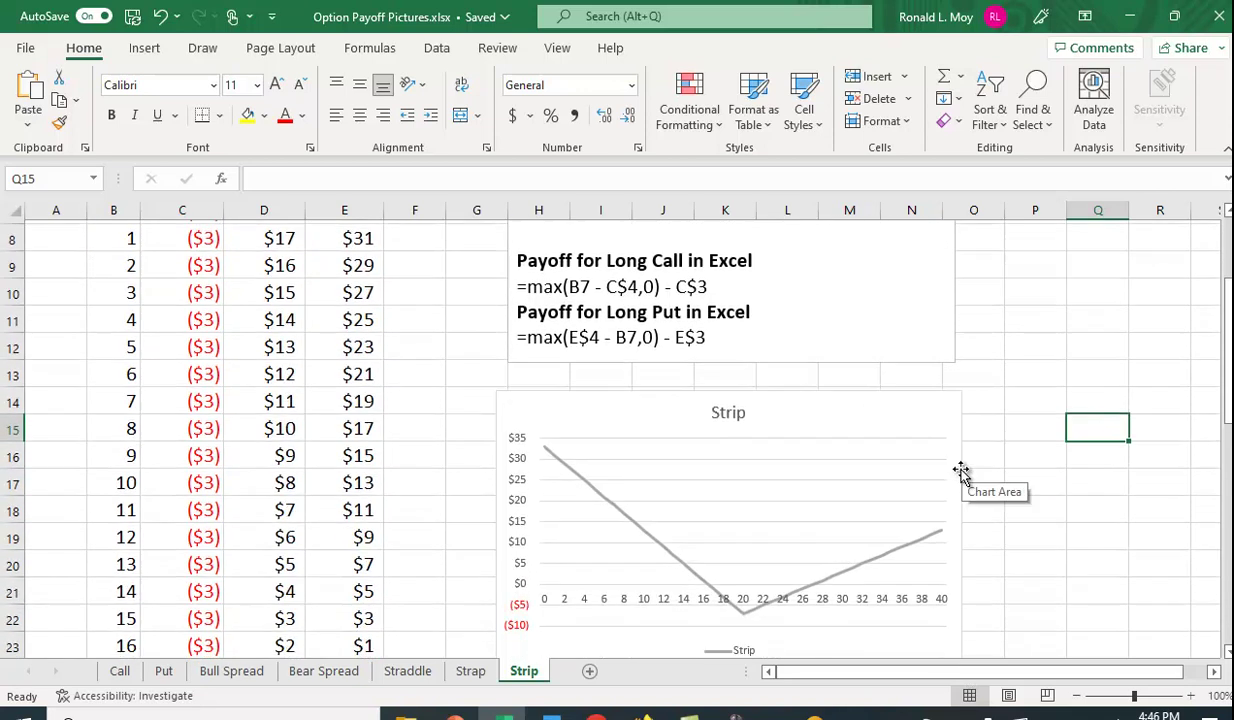
scroll(958, 470, up, 1)
scroll(958, 474, down, 1)
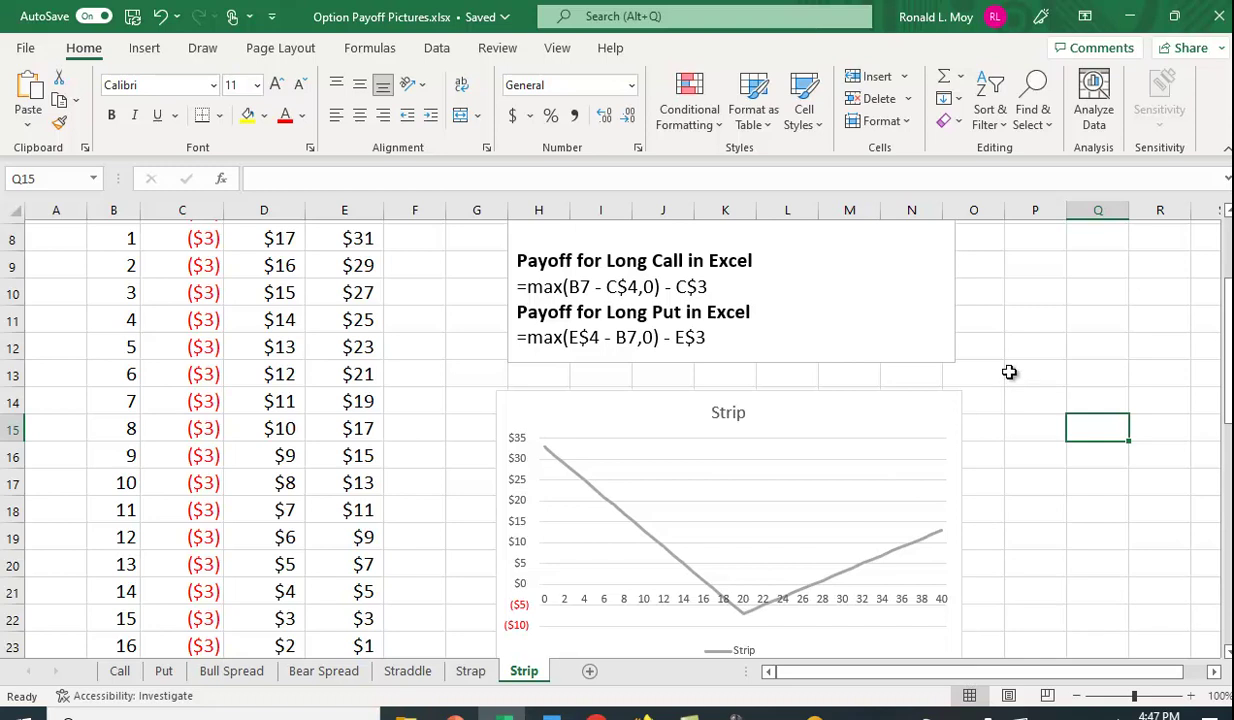
Inspect the Strip formula in cell E7 and look through the payoff values in the rows below it
scroll(1009, 372, up, 2)
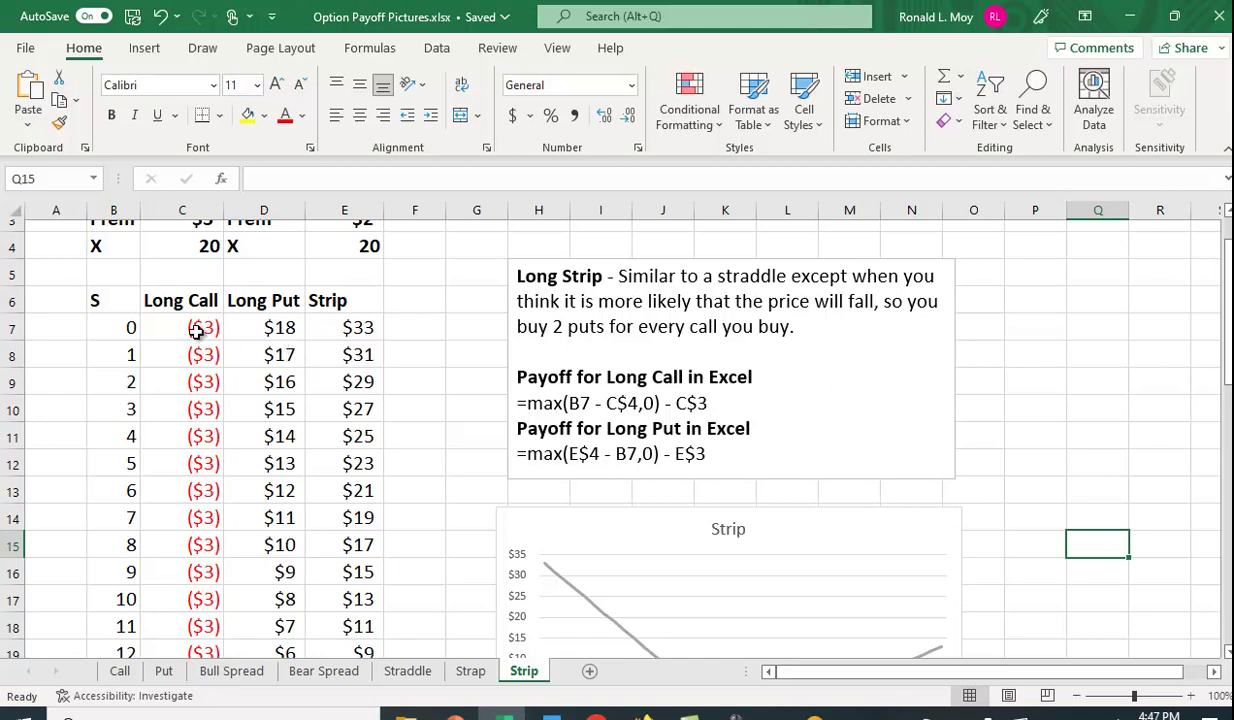
click(353, 327)
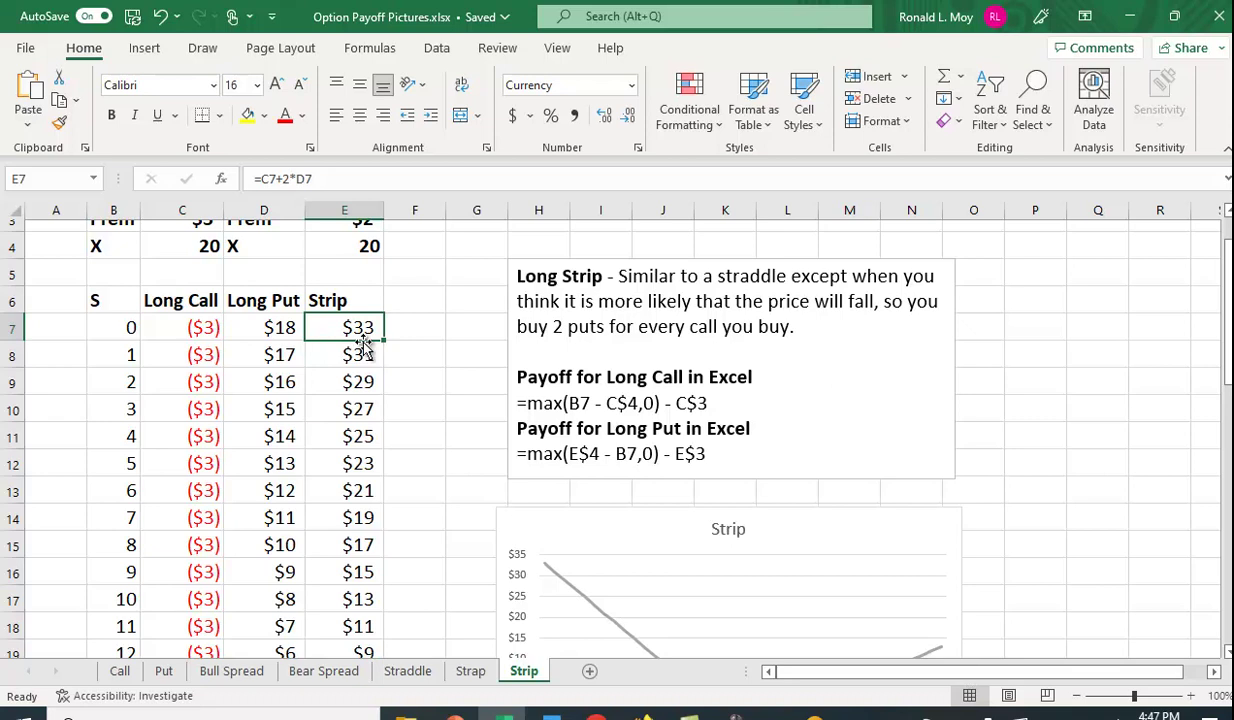
scroll(375, 344, down, 3)
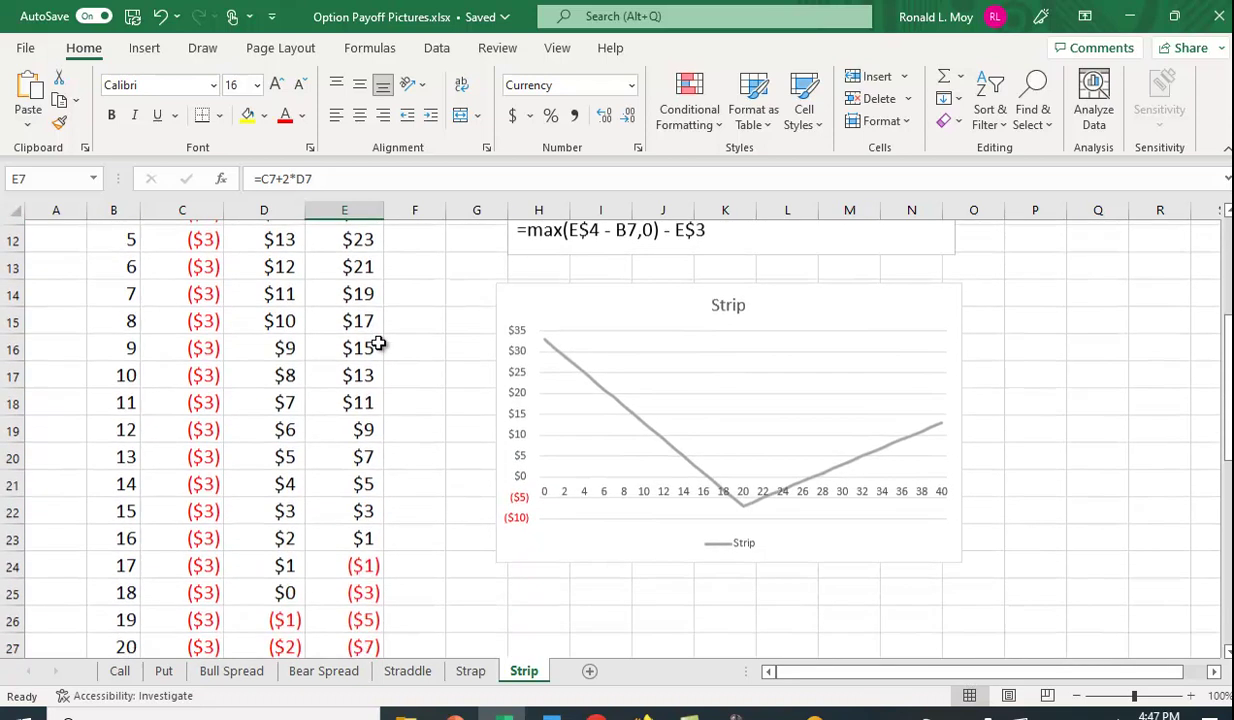
scroll(378, 344, down, 1)
scroll(378, 343, down, 1)
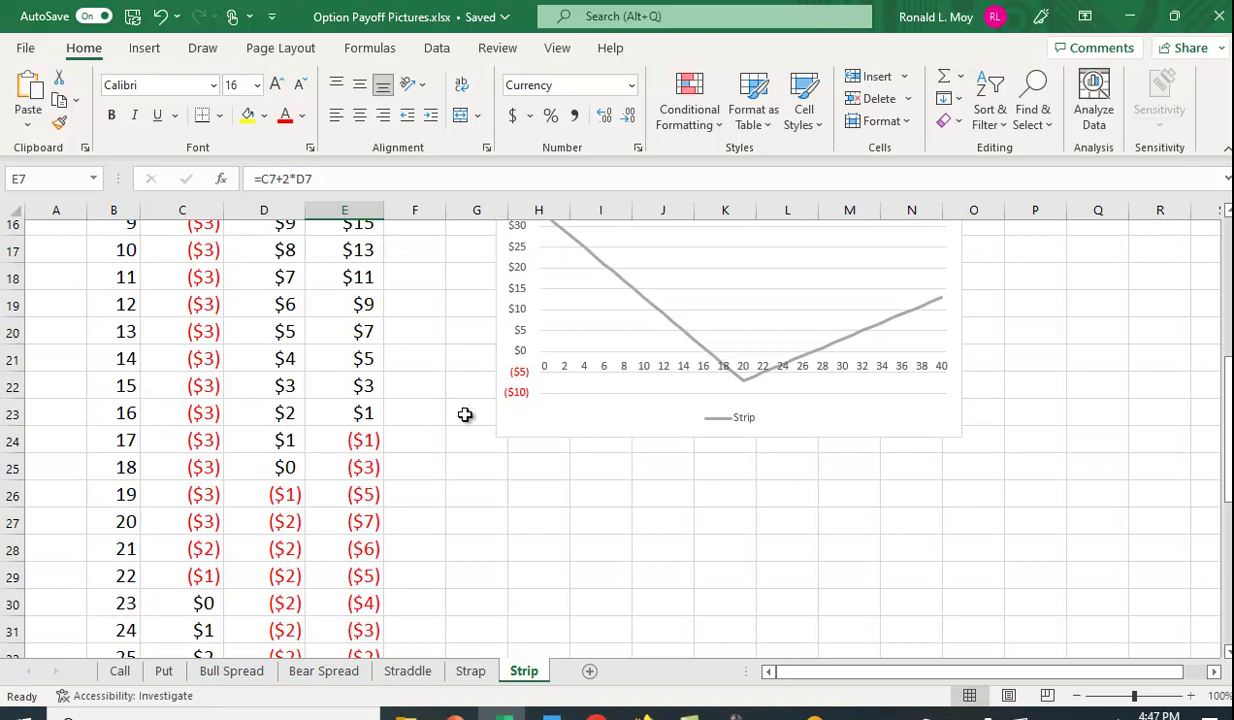
scroll(464, 413, up, 3)
scroll(464, 413, up, 2)
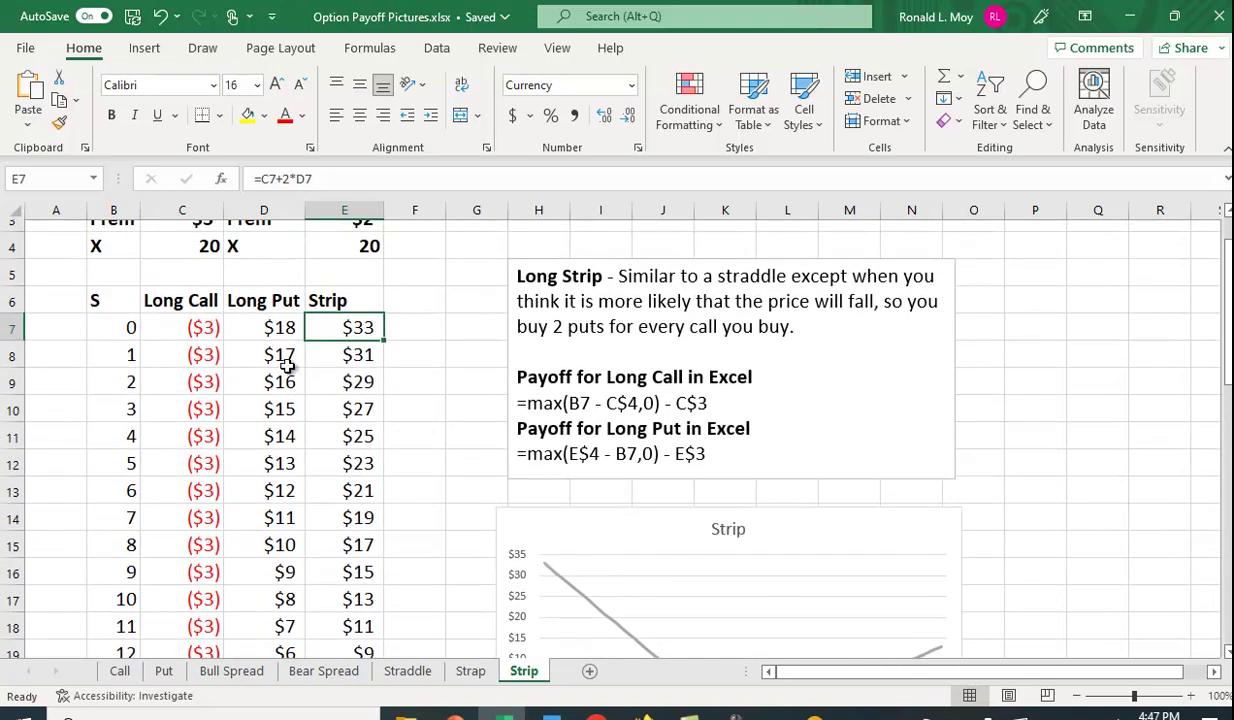
Preview the recommended charts for the payoff table B6:E47, including its headers, and close the preview without inserting a chart
drag(118, 303, 379, 584)
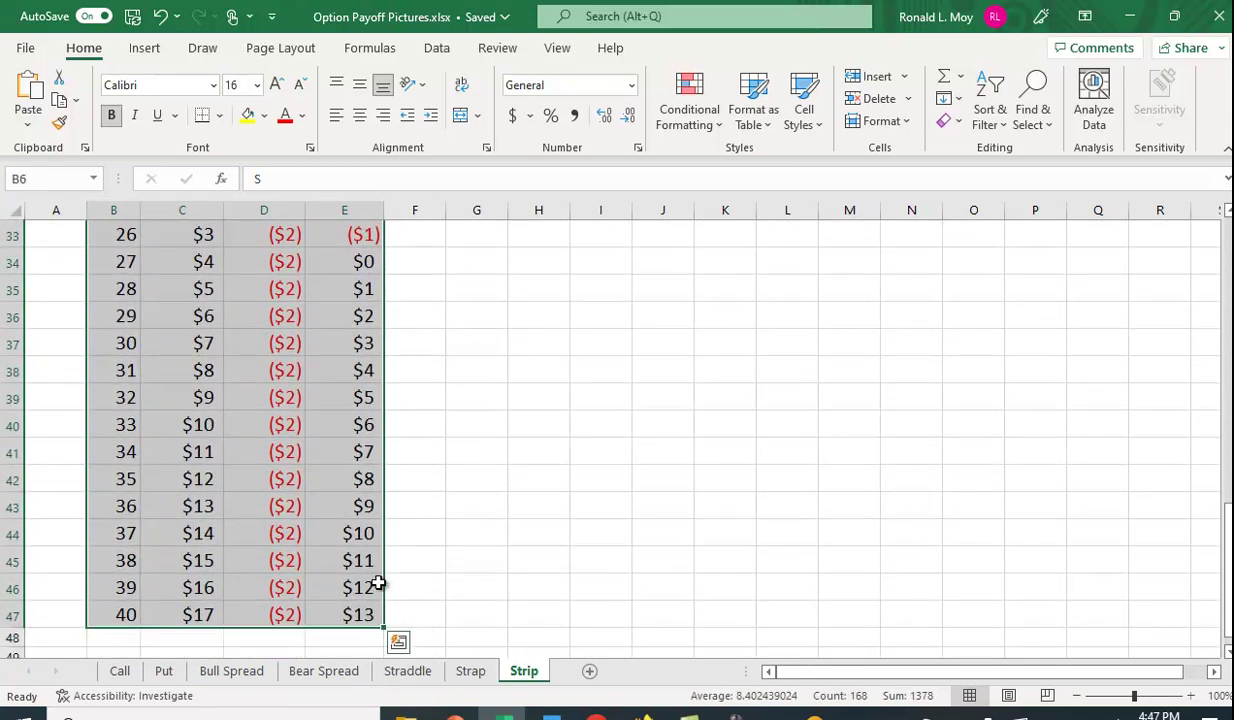
click(156, 50)
click(437, 80)
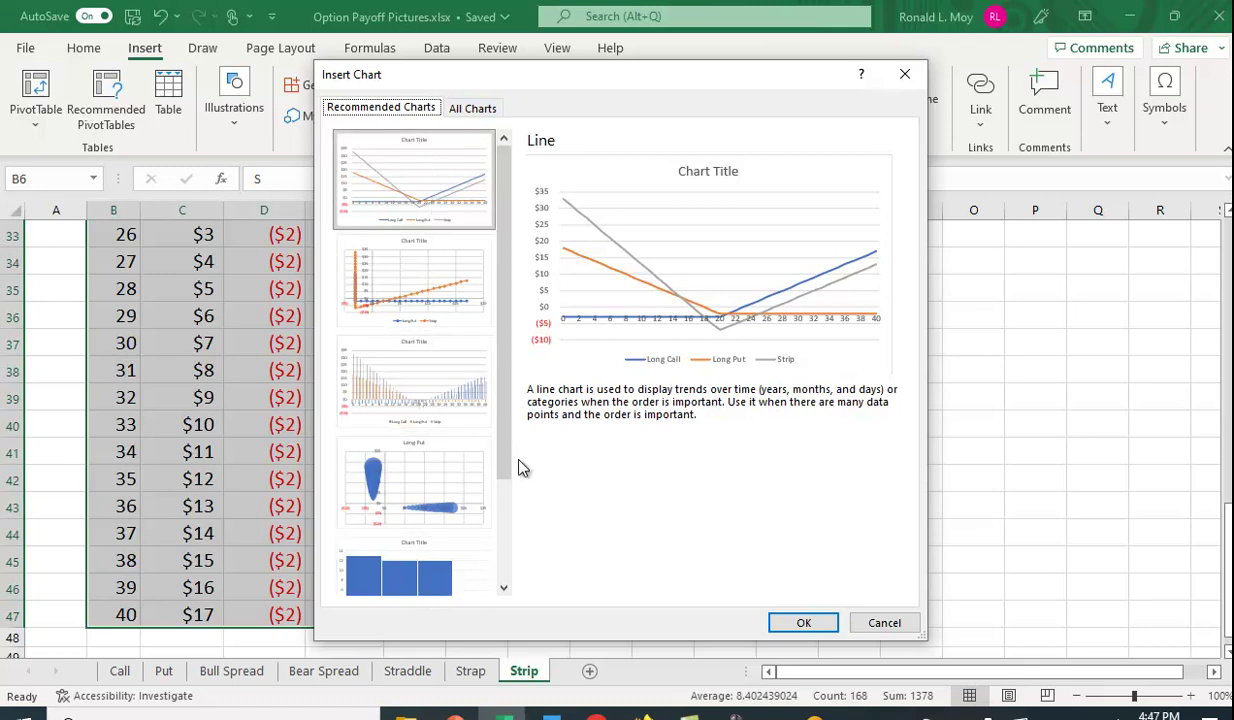
drag(503, 453, 494, 563)
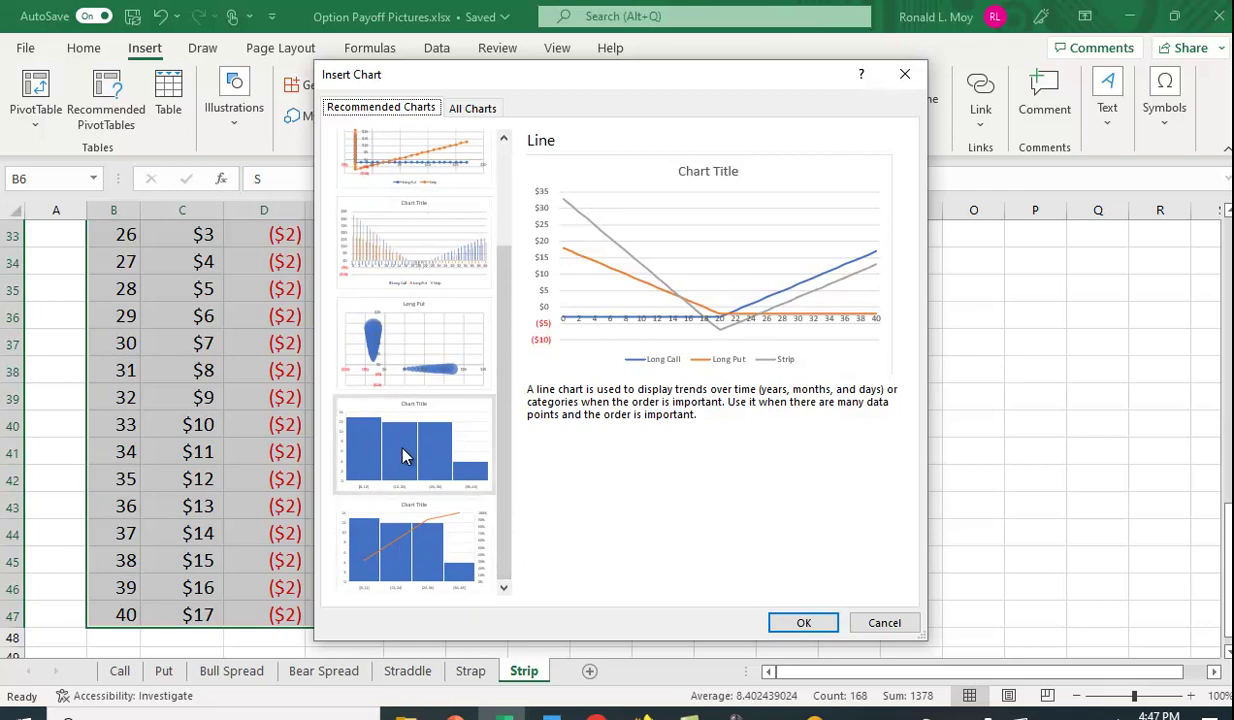
drag(503, 437, 503, 265)
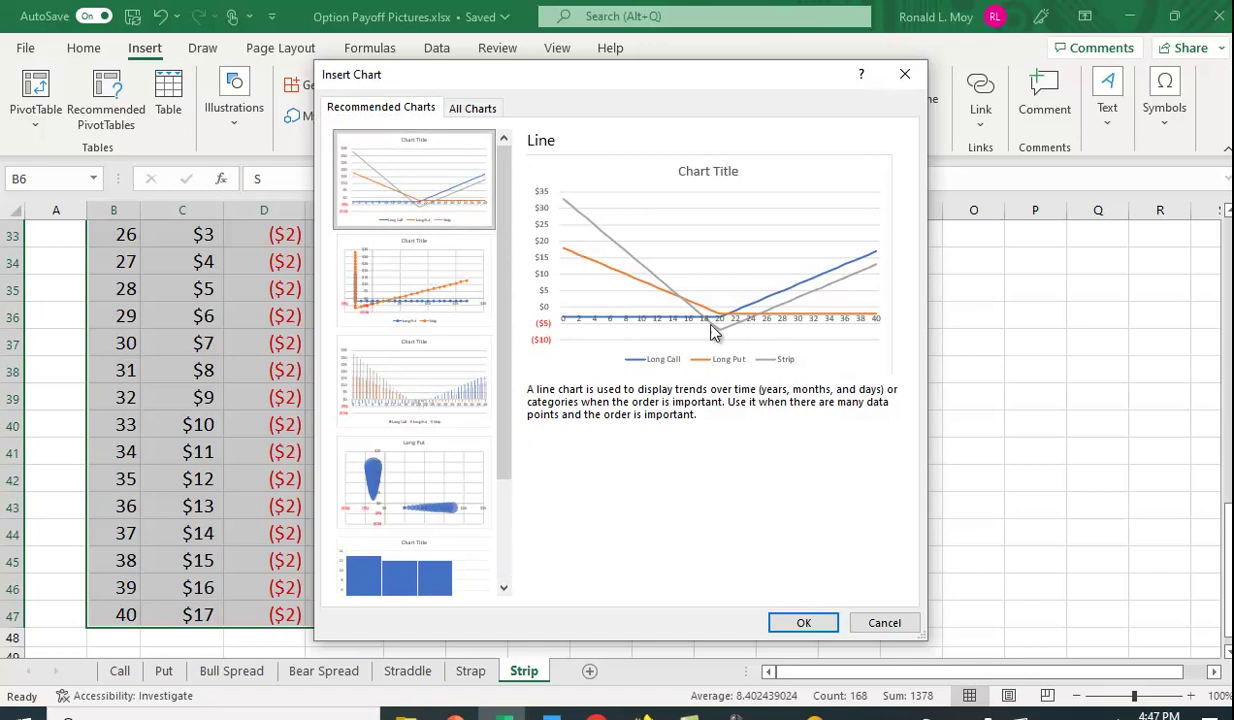
click(883, 623)
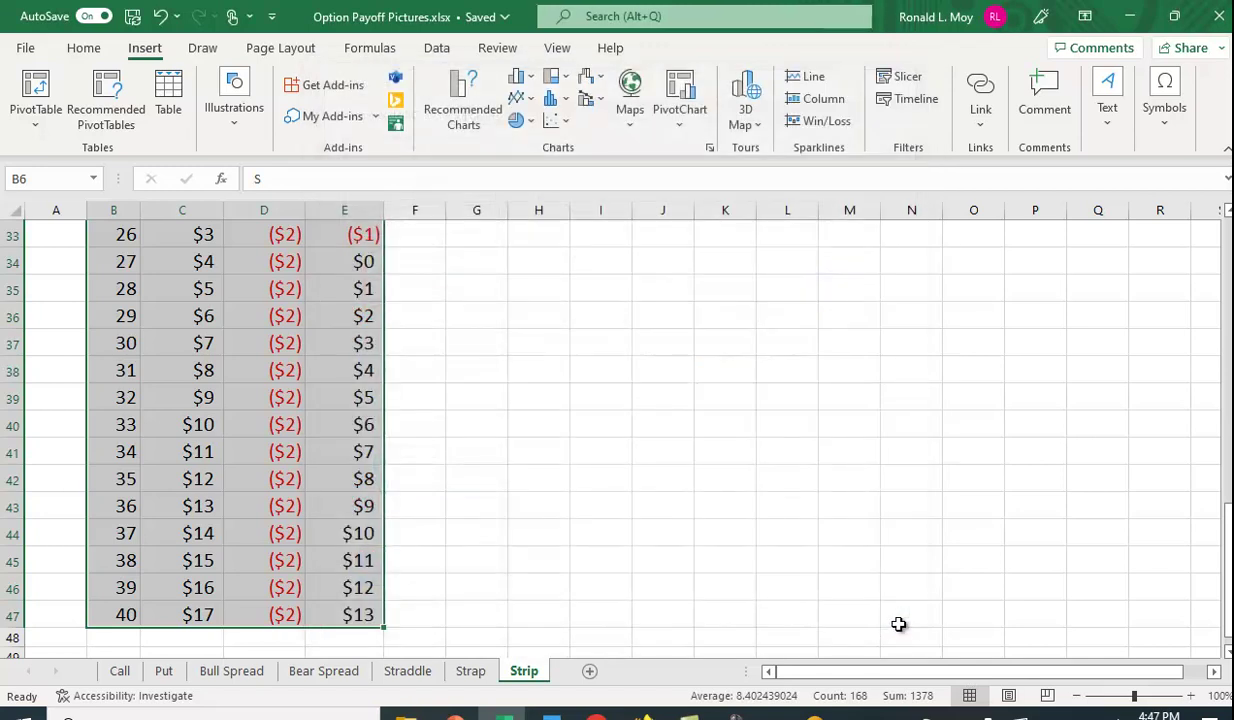
scroll(776, 518, up, 6)
scroll(782, 518, up, 3)
scroll(782, 518, down, 2)
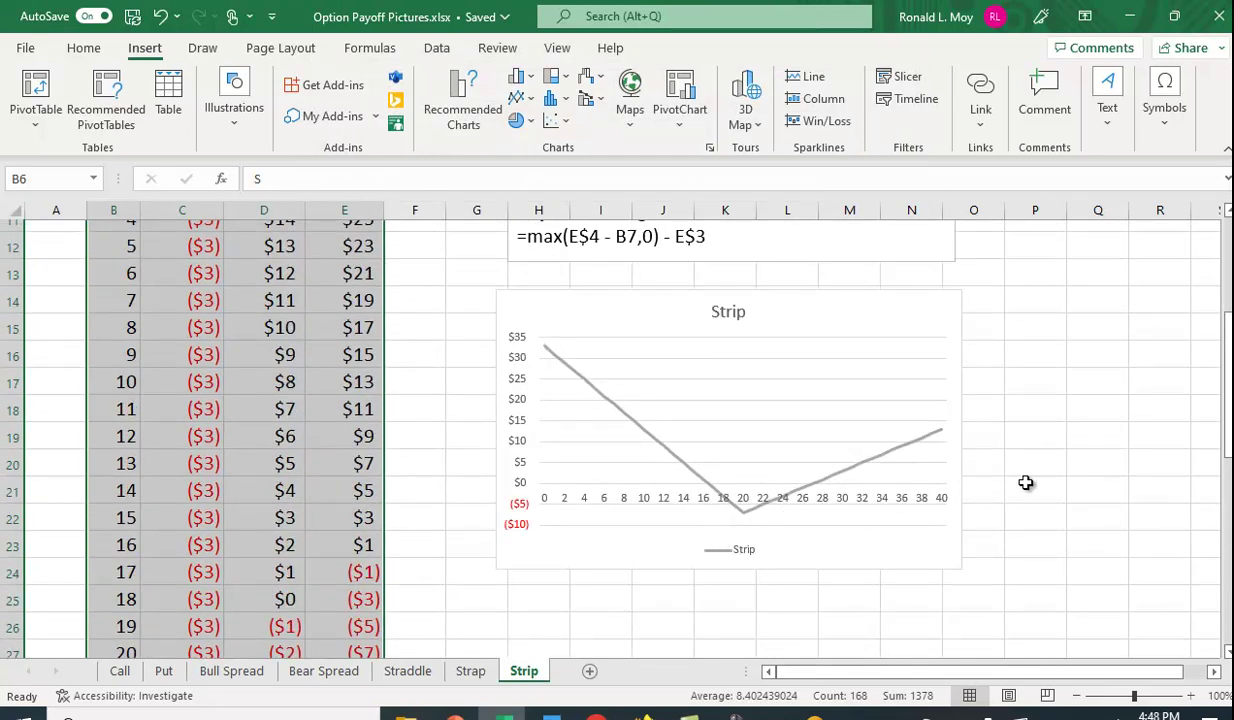
scroll(1026, 482, up, 2)
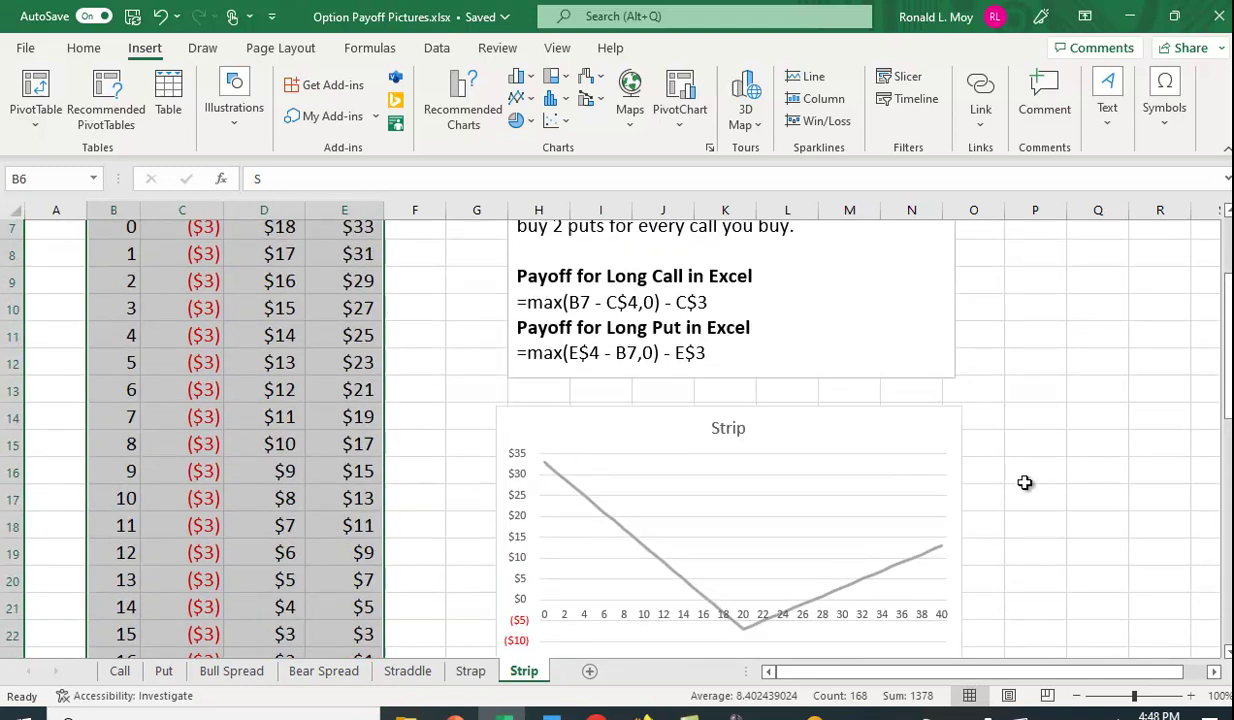
scroll(1025, 481, up, 2)
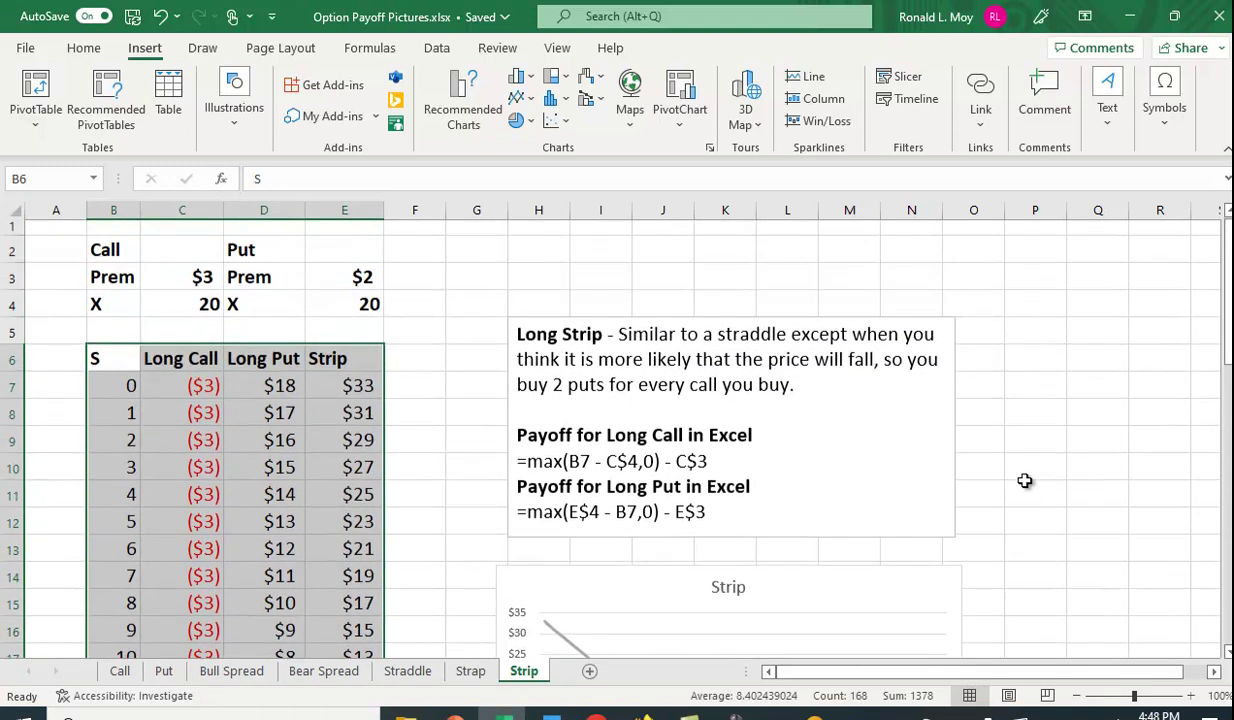